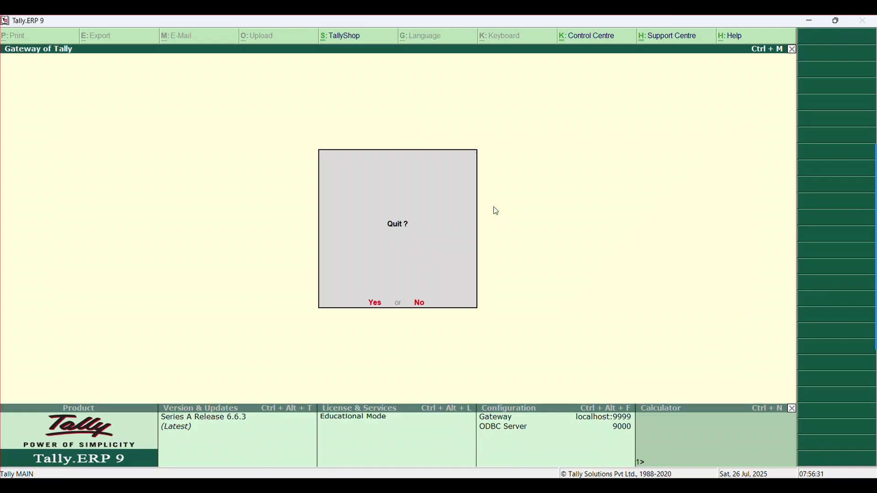
- Decline the quit prompt, create a company named SATHISH PVT LTD and save it with the default details
{"action": "key", "text": "n"}
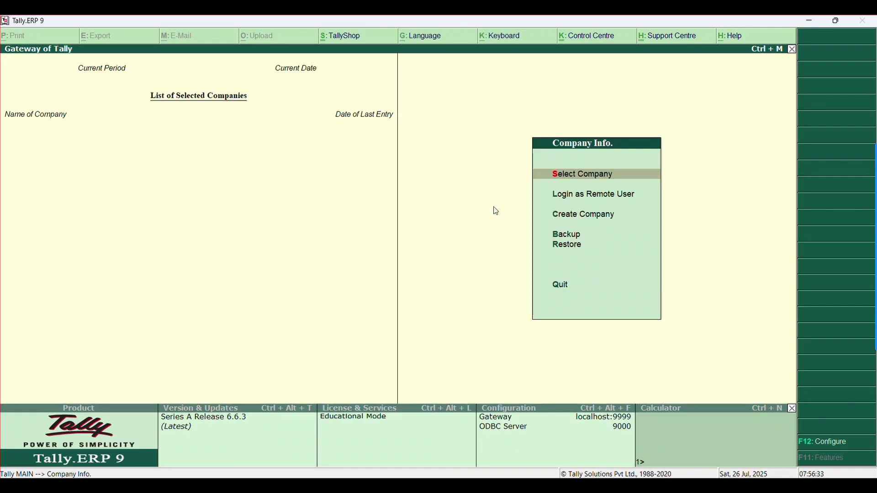
{"action": "key", "text": "ctrl+n"}
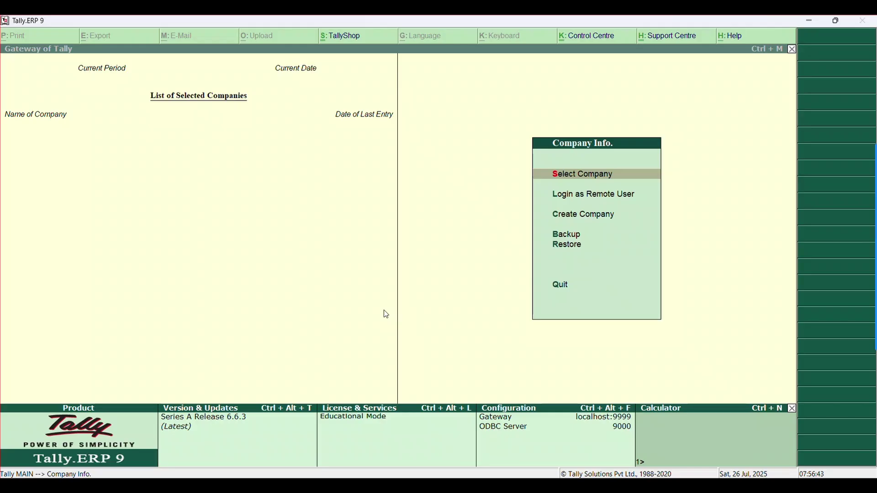
{"action": "left_click", "coordinate": [320, 283]}
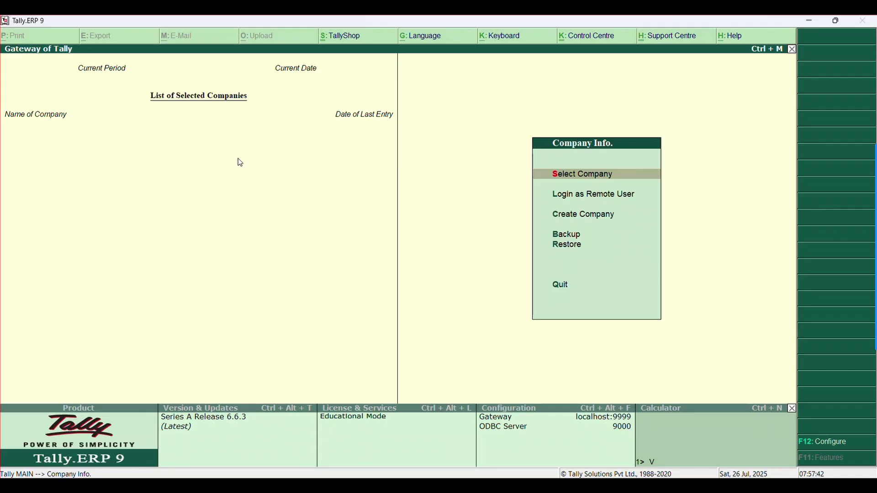
{"action": "left_click", "coordinate": [563, 215]}
{"action": "left_click", "coordinate": [578, 216]}
{"action": "double_click", "coordinate": [589, 216]}
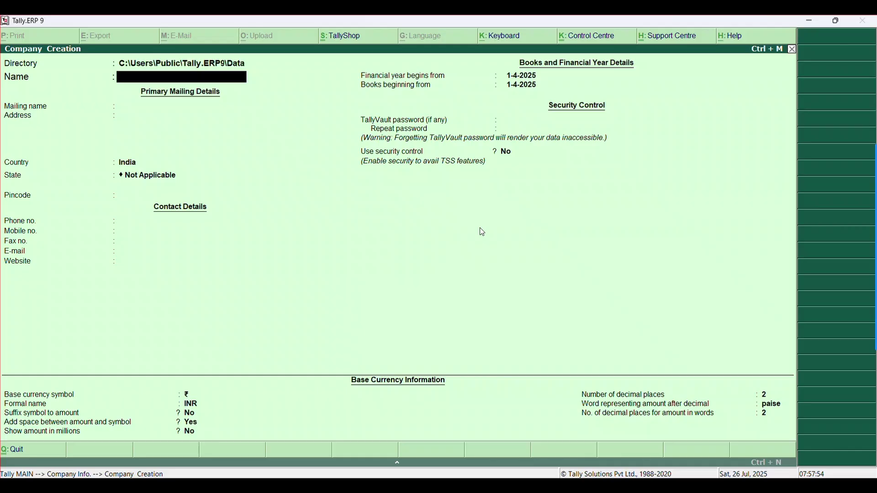
{"action": "type", "text": "SATHISH PVT L"}
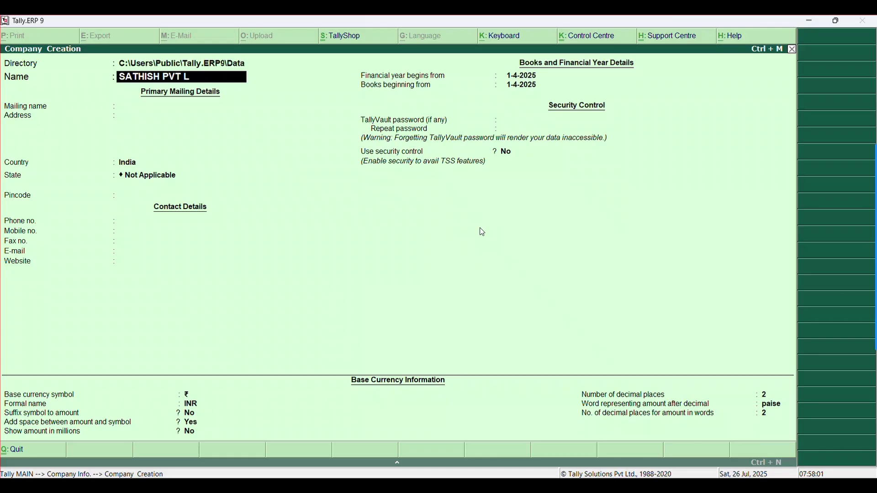
{"action": "type", "text": "TD"}
{"action": "key", "text": "Return"}
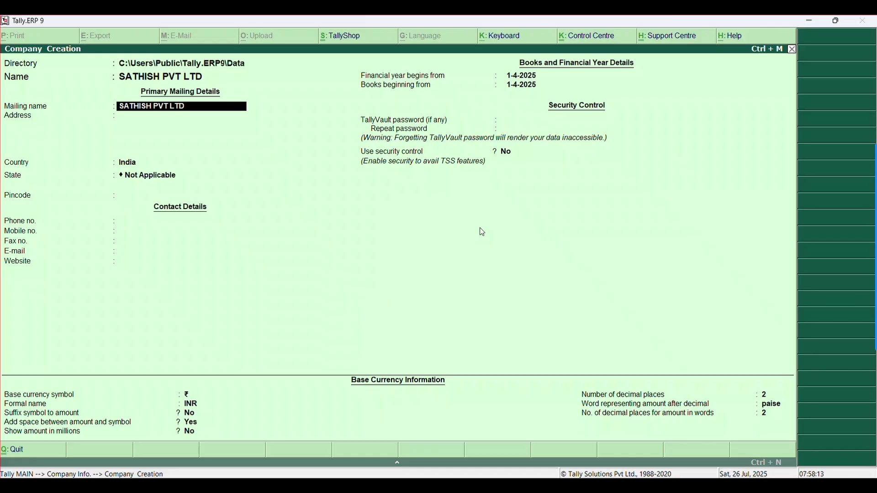
{"action": "key", "text": "ctrl+a"}
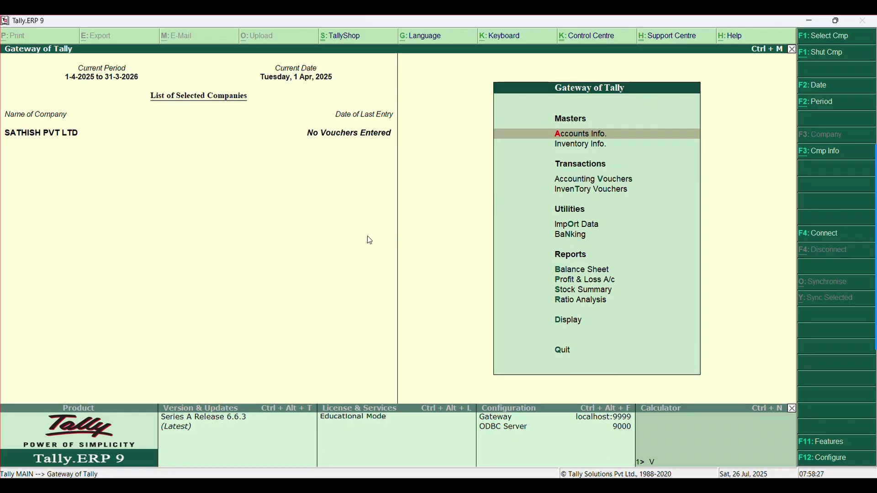
- Open the company SATHISH PVT LTD for alteration and go through its mailing, country, state and contact details
{"action": "left_click", "coordinate": [832, 154]}
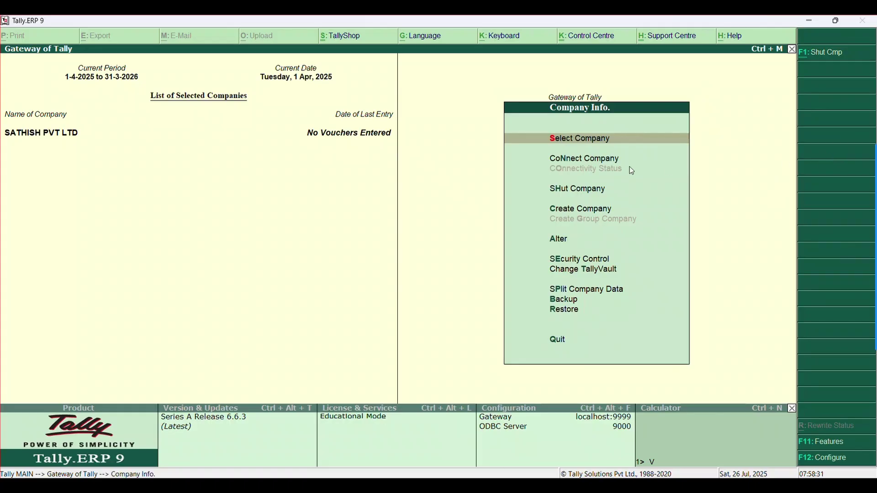
{"action": "left_click", "coordinate": [555, 239]}
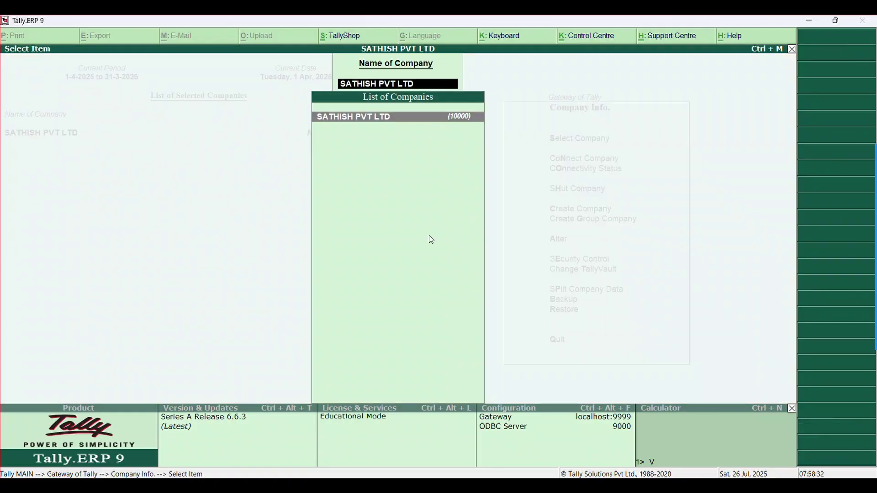
{"action": "left_click", "coordinate": [384, 119]}
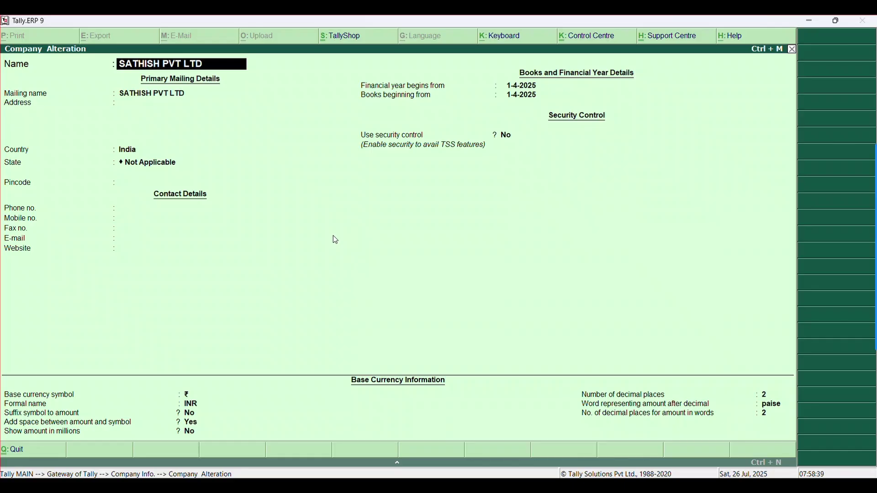
{"action": "key", "text": "Return"}
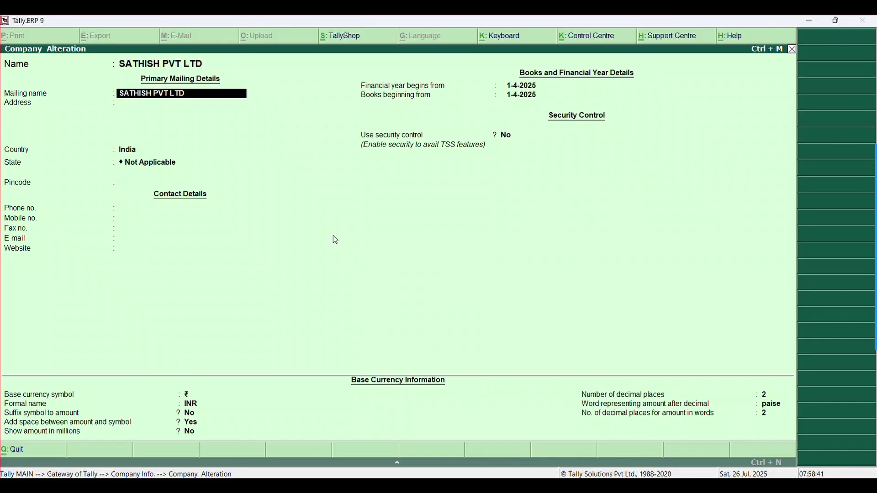
{"action": "key", "text": "Return"}
{"action": "key", "text": "Return"}
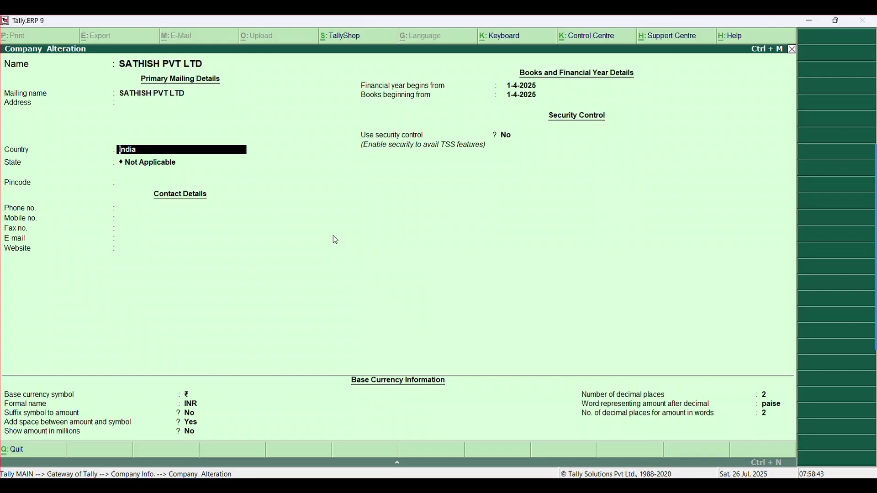
{"action": "key", "text": "BackSpace"}
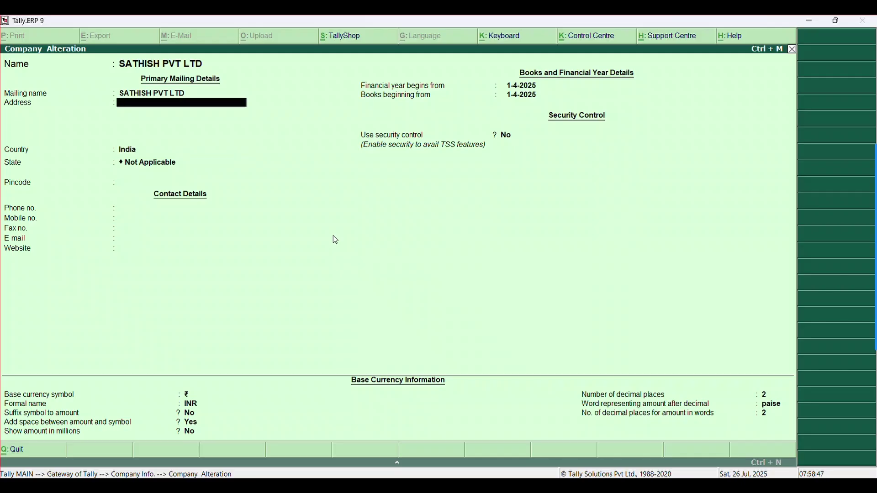
{"action": "key", "text": "Return"}
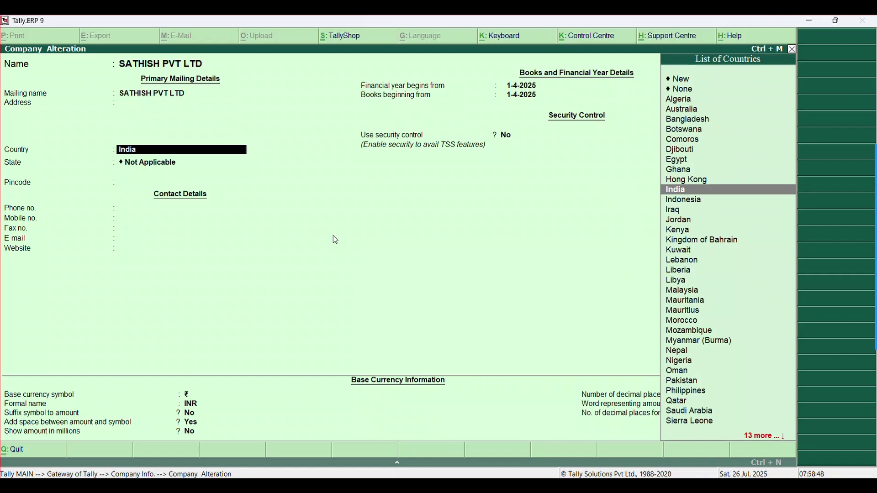
{"action": "key", "text": "Return"}
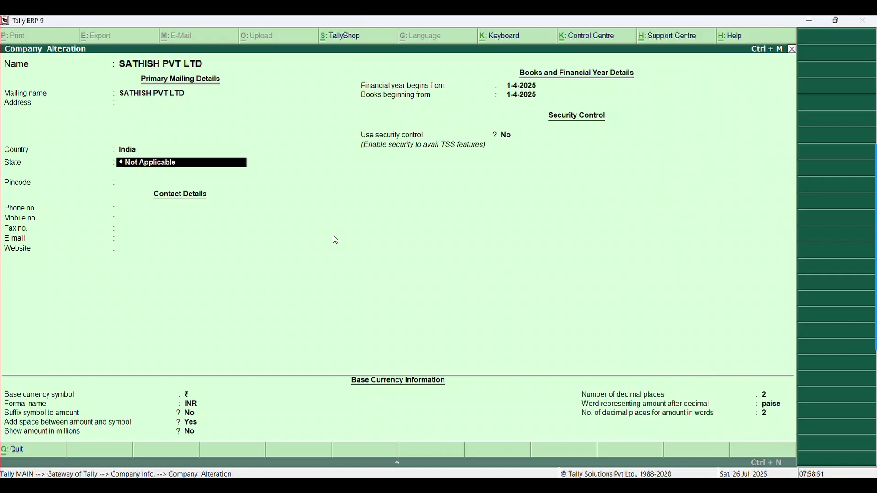
{"action": "key", "text": "Return"}
{"action": "key", "text": "Return"}
{"action": "key", "text": "Return"}
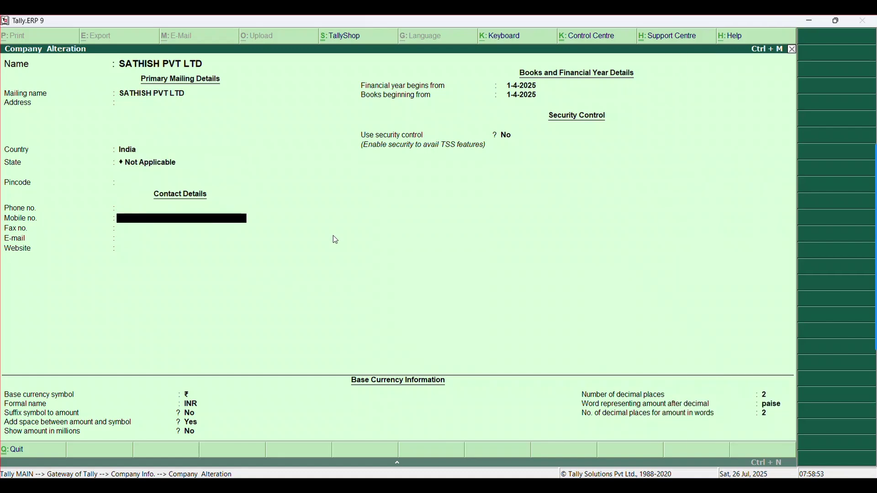
{"action": "key", "text": "Return"}
{"action": "key", "text": "Return"}
{"action": "key", "text": "Return"}
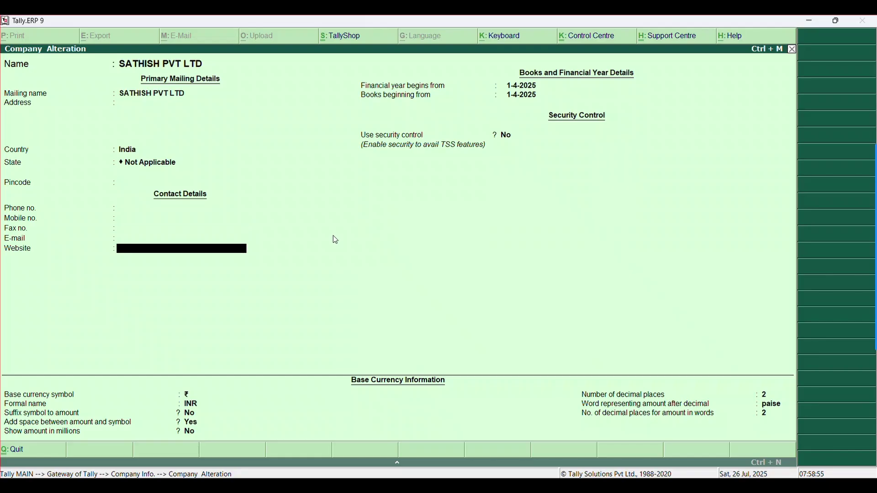
{"action": "key", "text": "Return"}
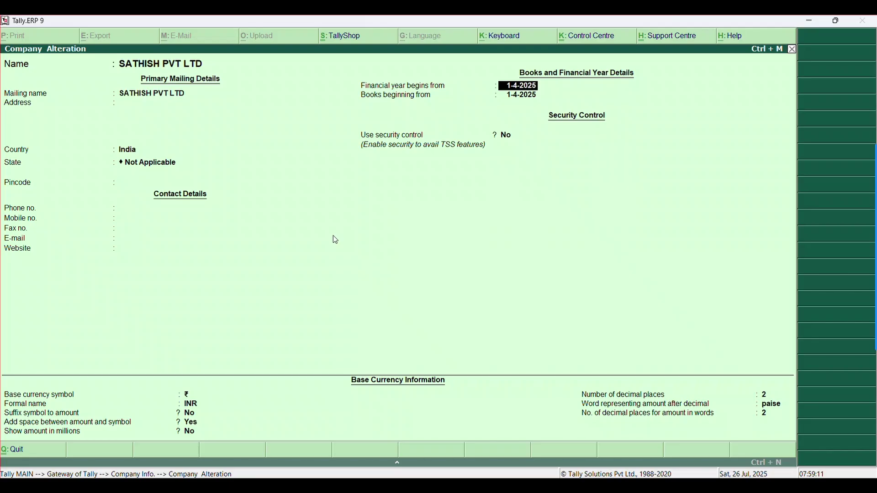
- Keep the company's financial year dates and set Use security control to Yes
{"action": "key", "text": "Return"}
{"action": "key", "text": "Return"}
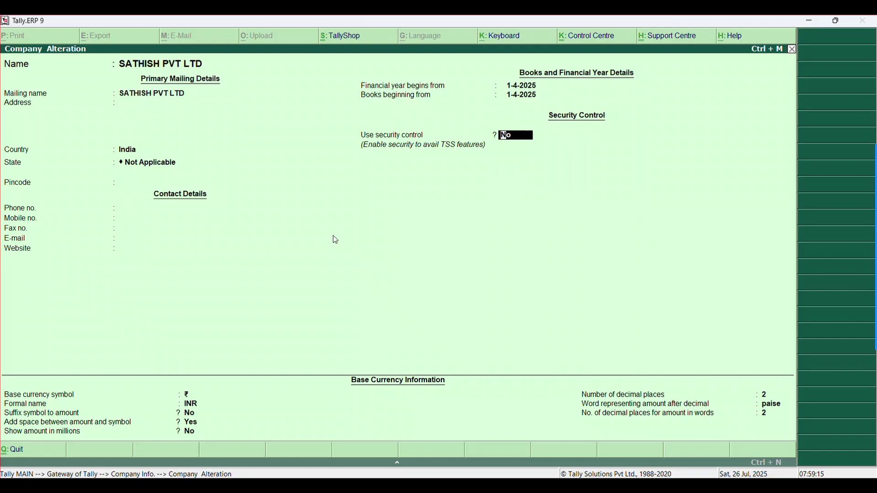
{"action": "type", "text": "y"}
{"action": "key", "text": "Return"}
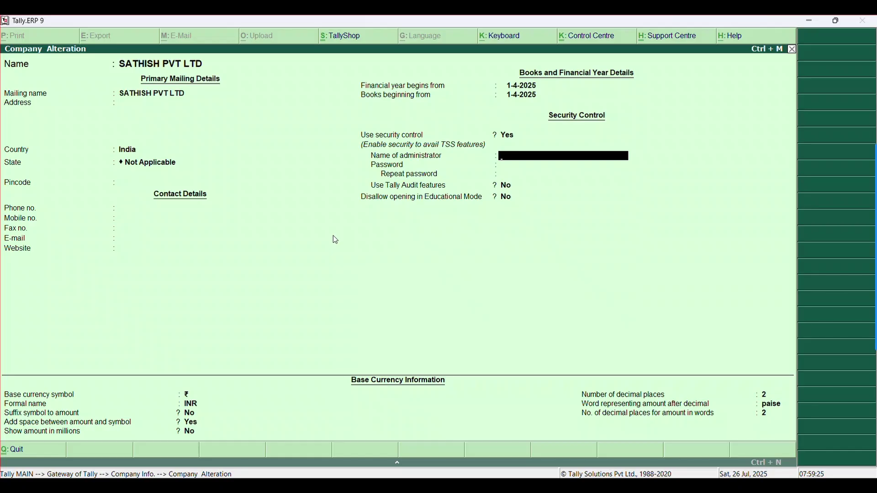
- Set Use security control back to No and save the company alteration
{"action": "key", "text": "BackSpace"}
{"action": "type", "text": "n"}
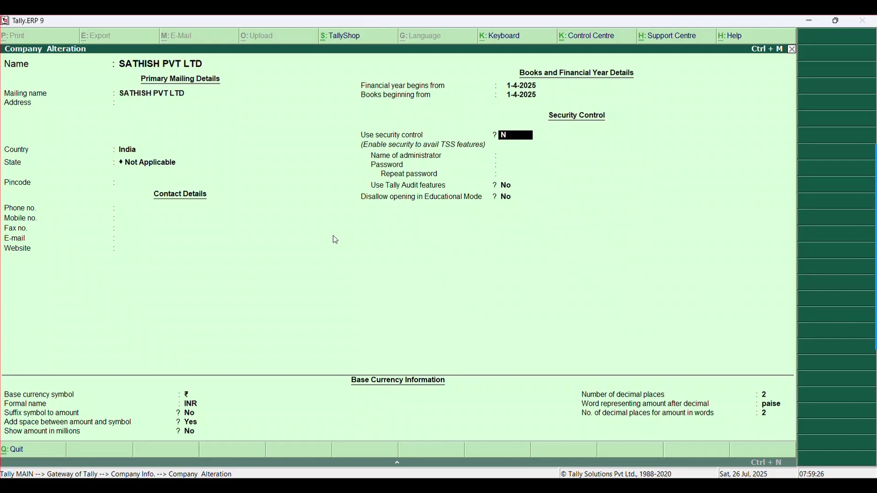
{"action": "key", "text": "Return"}
{"action": "key", "text": "ctrl+a"}
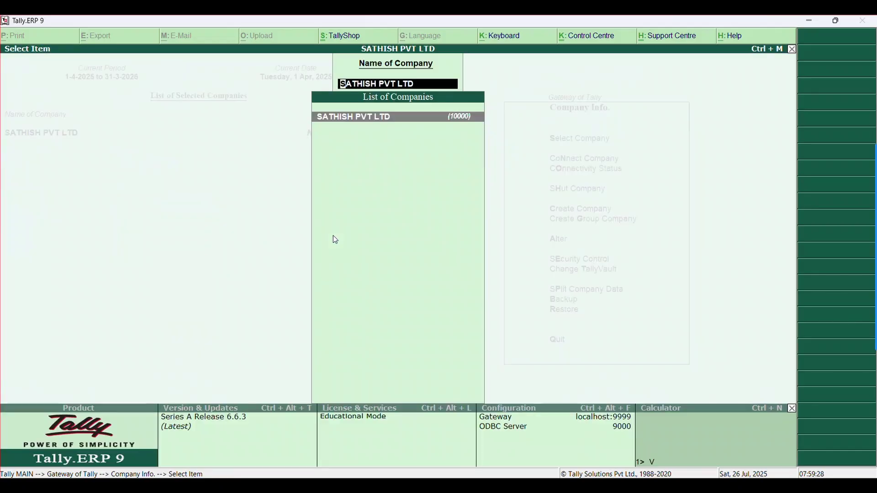
- Leave the company alteration list and return to the Gateway of Tally without quitting the program
{"action": "key", "text": "BackSpace"}
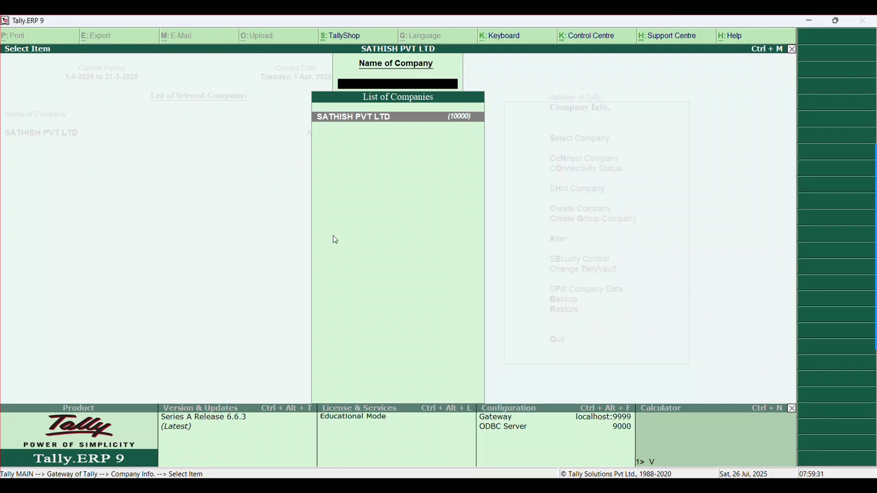
{"action": "key", "text": "Escape"}
{"action": "key", "text": "Escape"}
{"action": "key", "text": "Escape"}
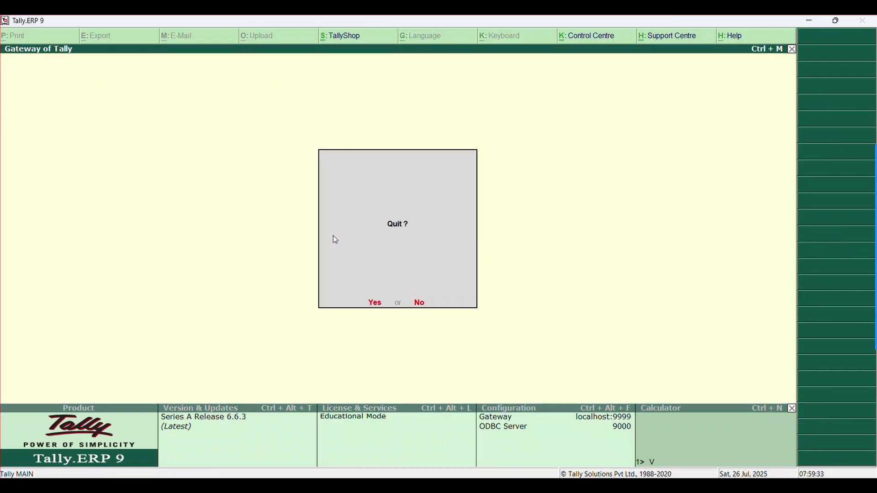
{"action": "key", "text": "Escape"}
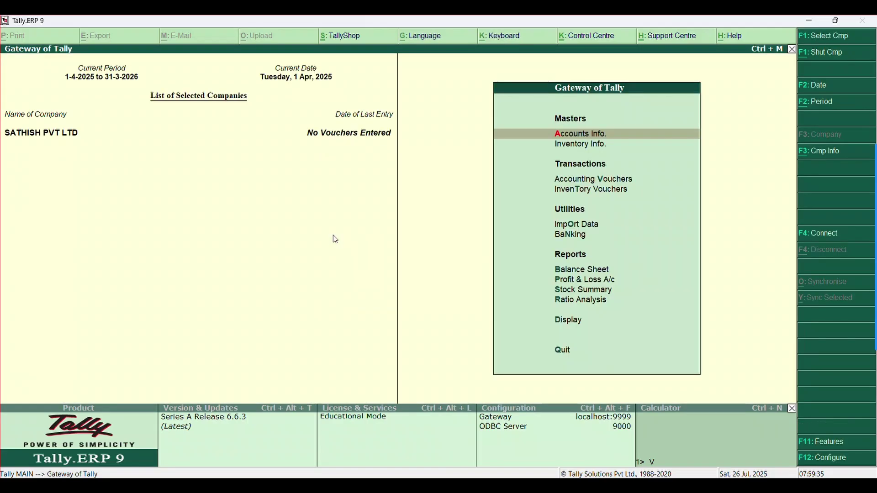